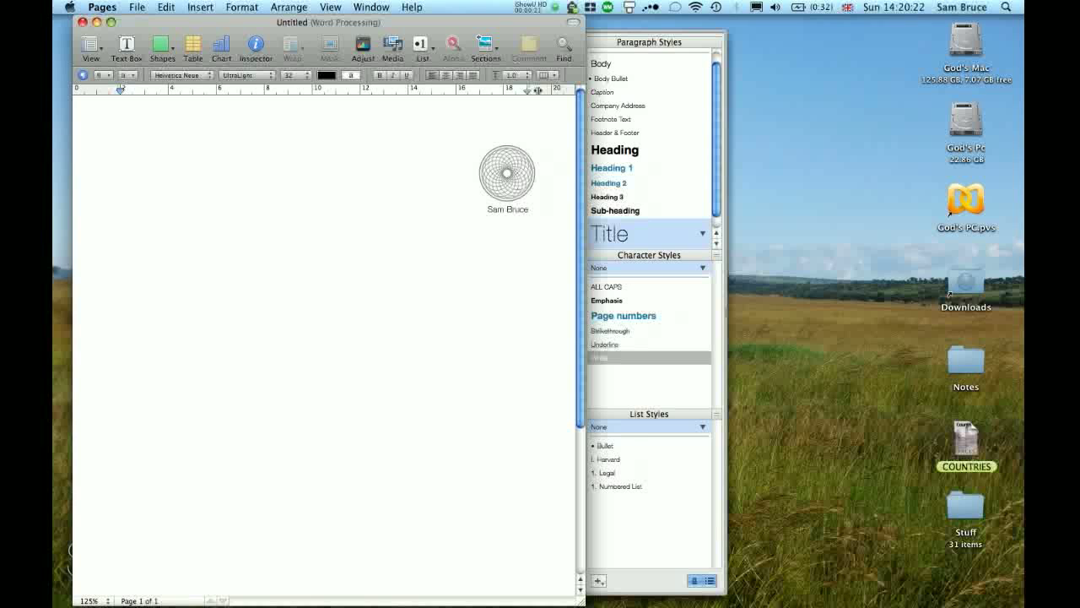
- Zoom the Pages document window to full screen with Megazoomer and back to normal size
{"action": "left_click", "coordinate": [539, 93]}
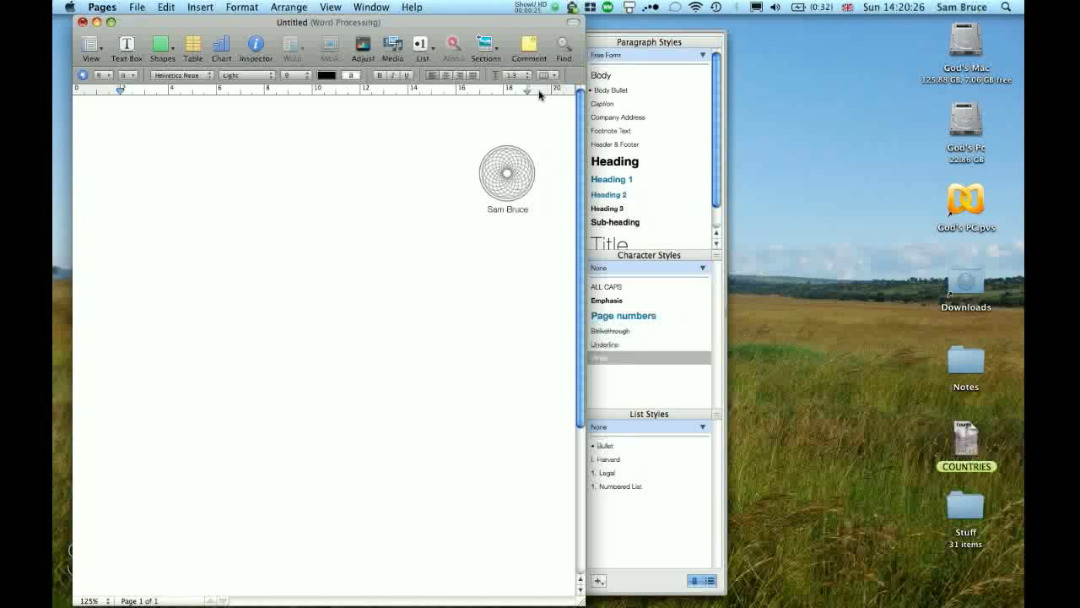
{"action": "left_click", "coordinate": [345, 213]}
{"action": "key", "text": "alt+super+u"}
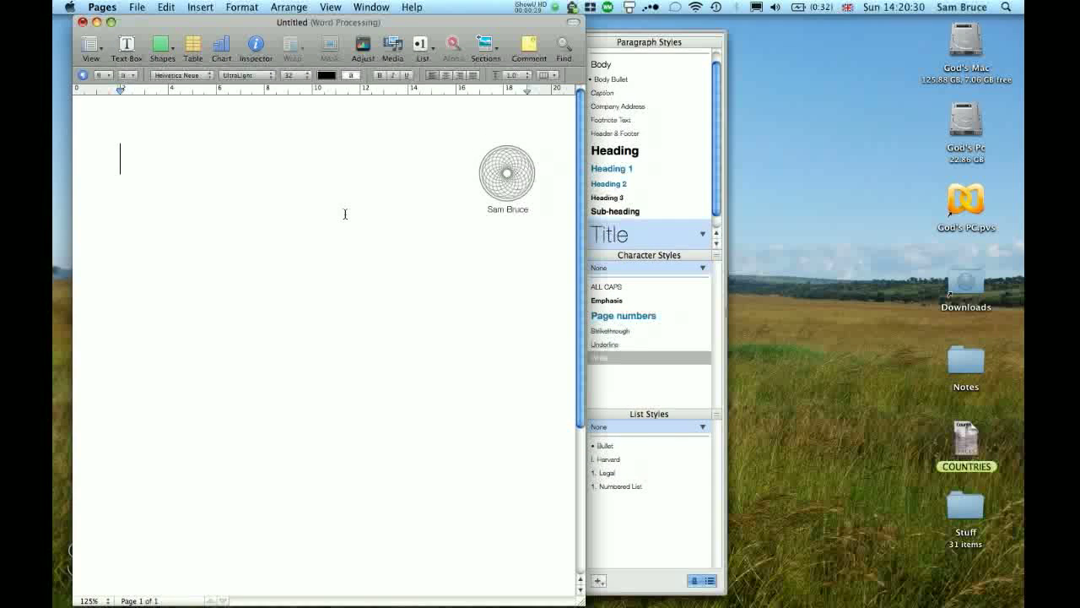
{"action": "key", "text": "alt+super+u"}
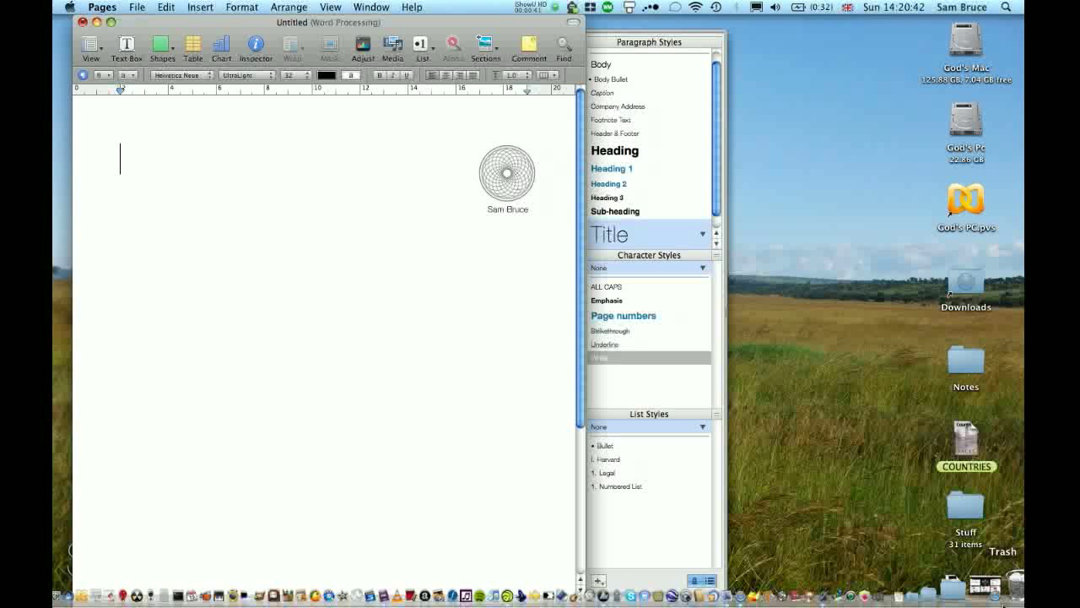
- Bring Safari forward, view the MacUpdate megazoomer 0.4.1 page, then return to Top Sites
{"action": "left_click", "coordinate": [995, 590]}
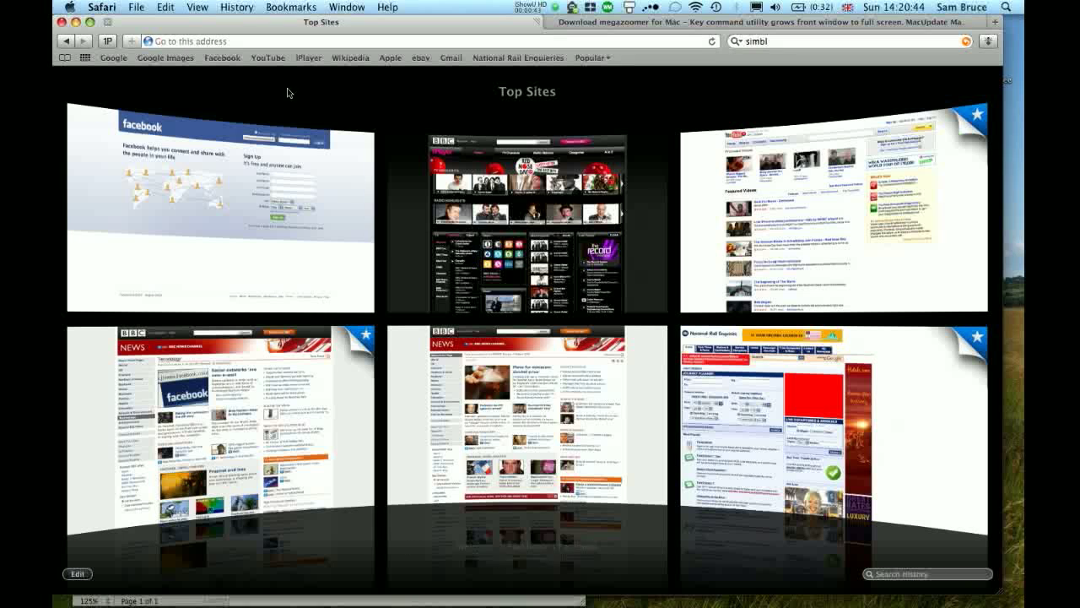
{"action": "left_click", "coordinate": [596, 22]}
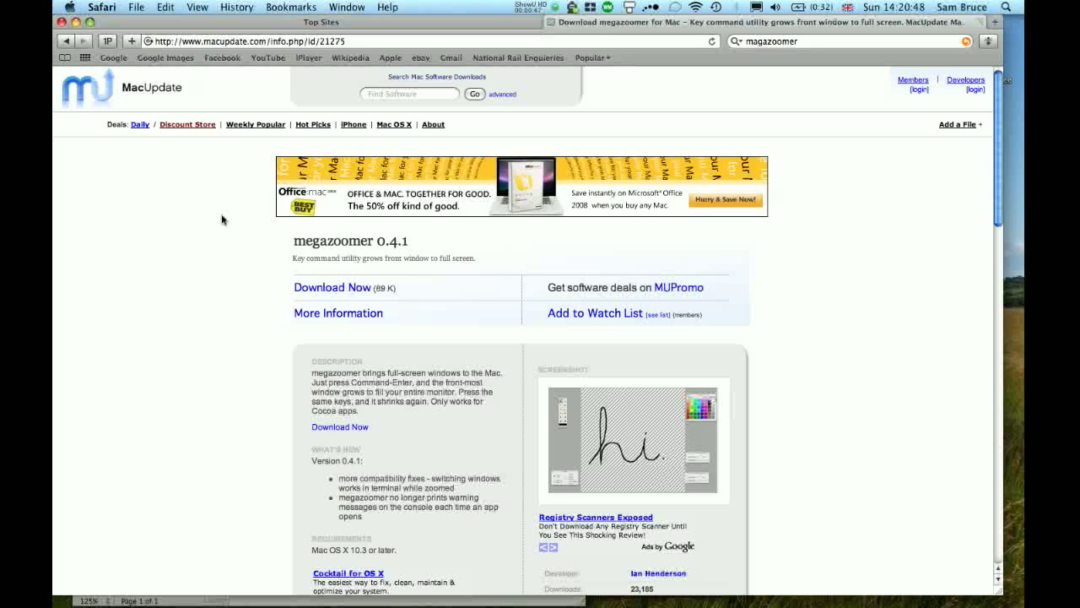
{"action": "scroll", "coordinate": [222, 219], "scroll_direction": "down", "scroll_amount": 5}
{"action": "scroll", "coordinate": [222, 220], "scroll_direction": "up", "scroll_amount": 5}
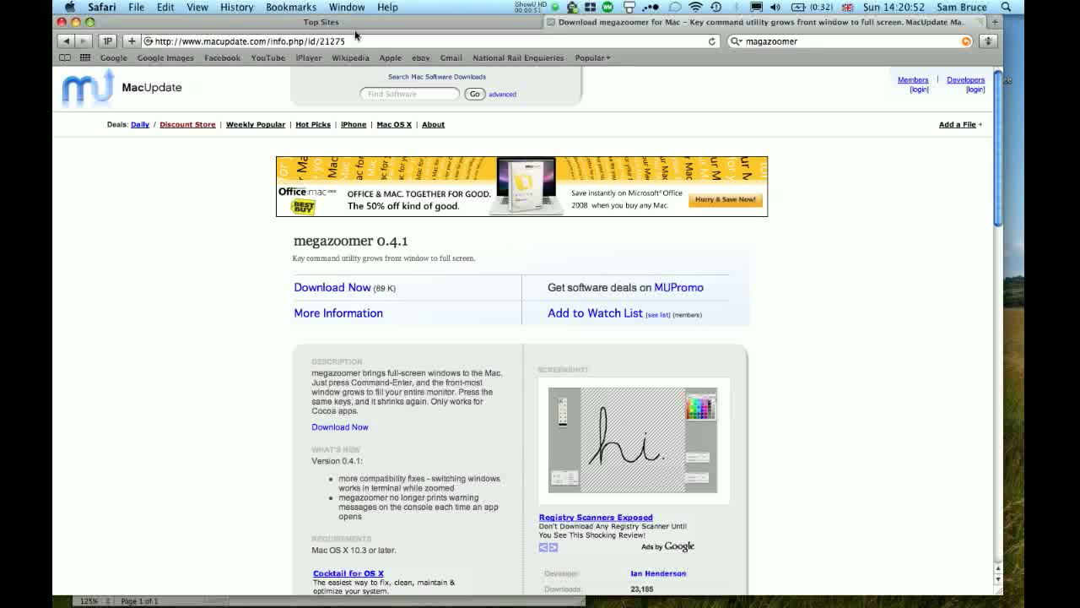
{"action": "key", "text": "super+t"}
{"action": "type", "text": "simbl"}
- Google 'simbl' and open the culater.net SIMBL page from the first result
{"action": "left_click", "coordinate": [782, 42]}
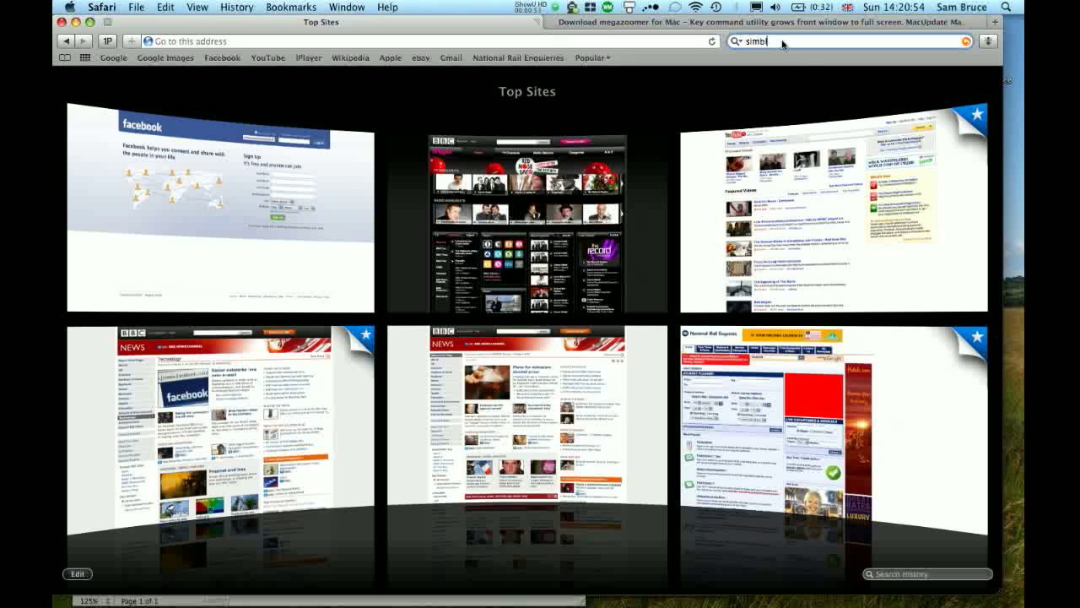
{"action": "double_click", "coordinate": [783, 41]}
{"action": "key", "text": "Return"}
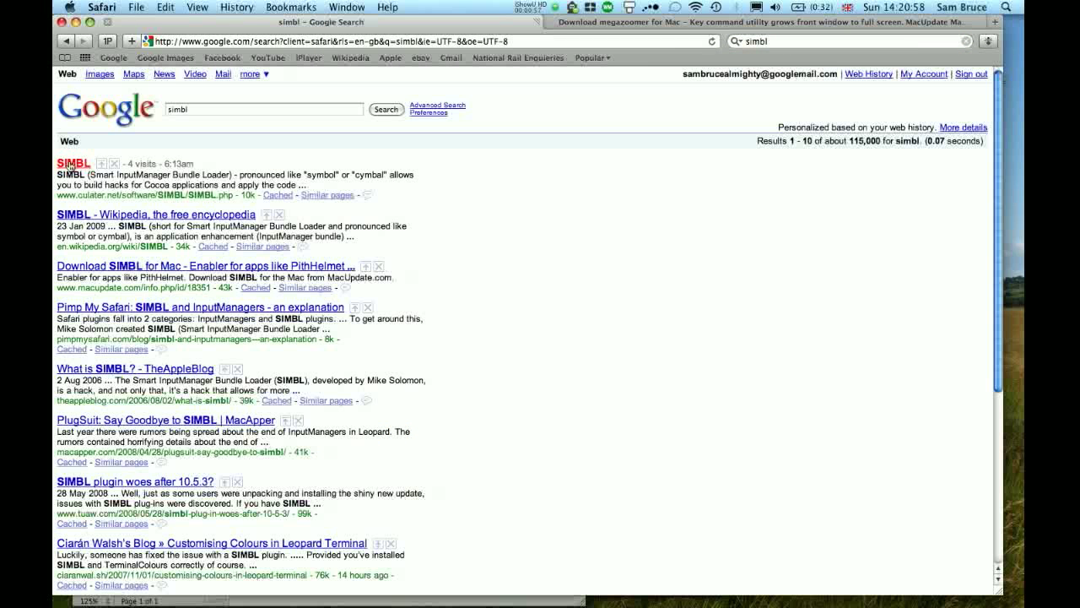
{"action": "left_click", "coordinate": [72, 163]}
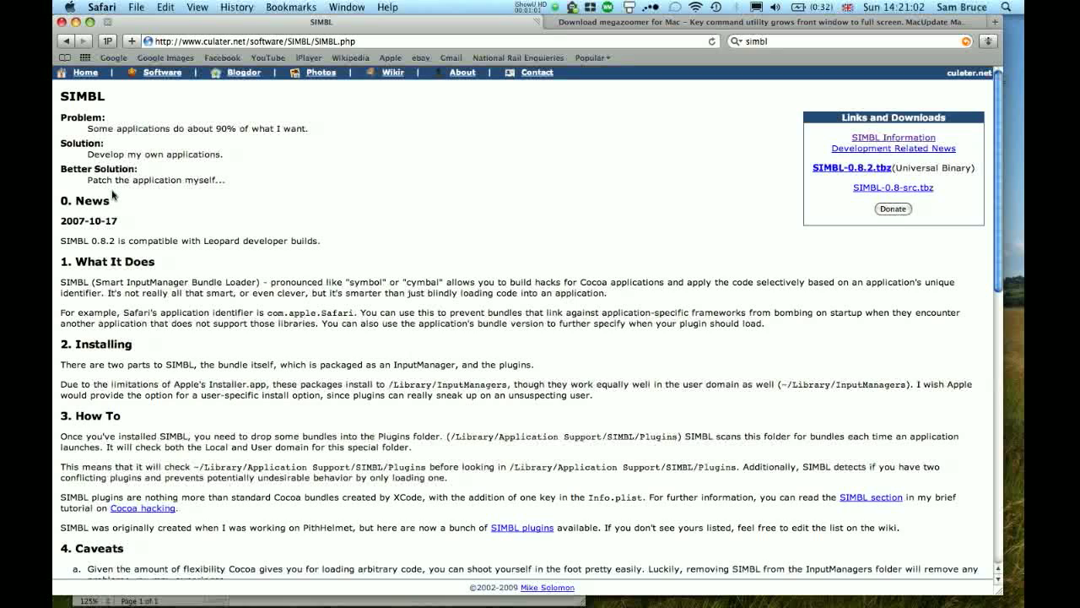
{"action": "scroll", "coordinate": [113, 194], "scroll_direction": "down", "scroll_amount": 3}
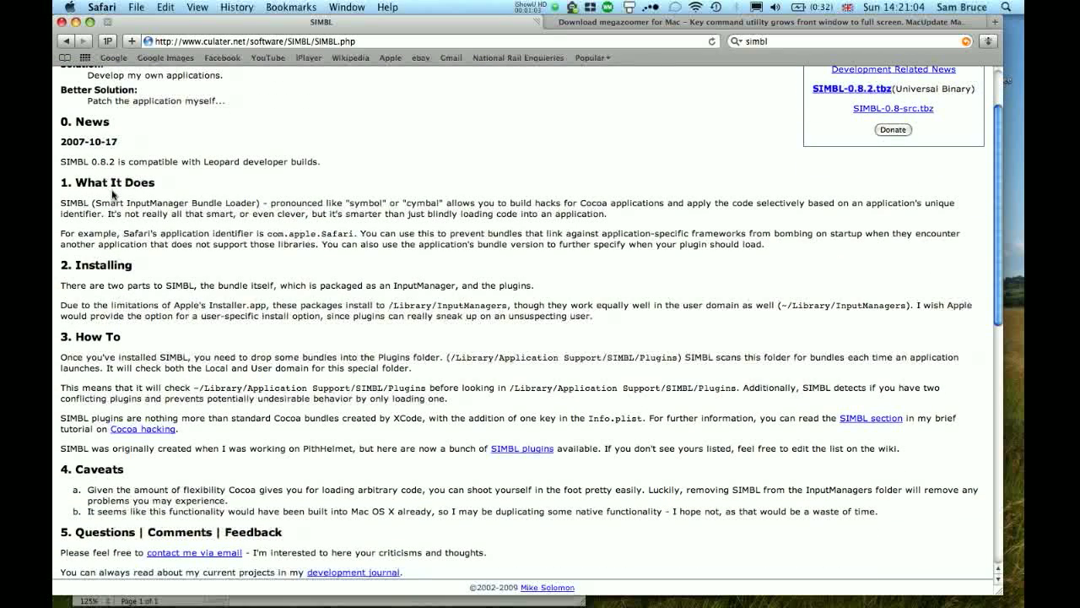
- Zoom Safari full screen with Megazoomer and back, then return to the Top Sites view
{"action": "right_click", "coordinate": [112, 194]}
{"action": "key", "text": "Escape"}
{"action": "scroll", "coordinate": [162, 141], "scroll_direction": "up", "scroll_amount": 3}
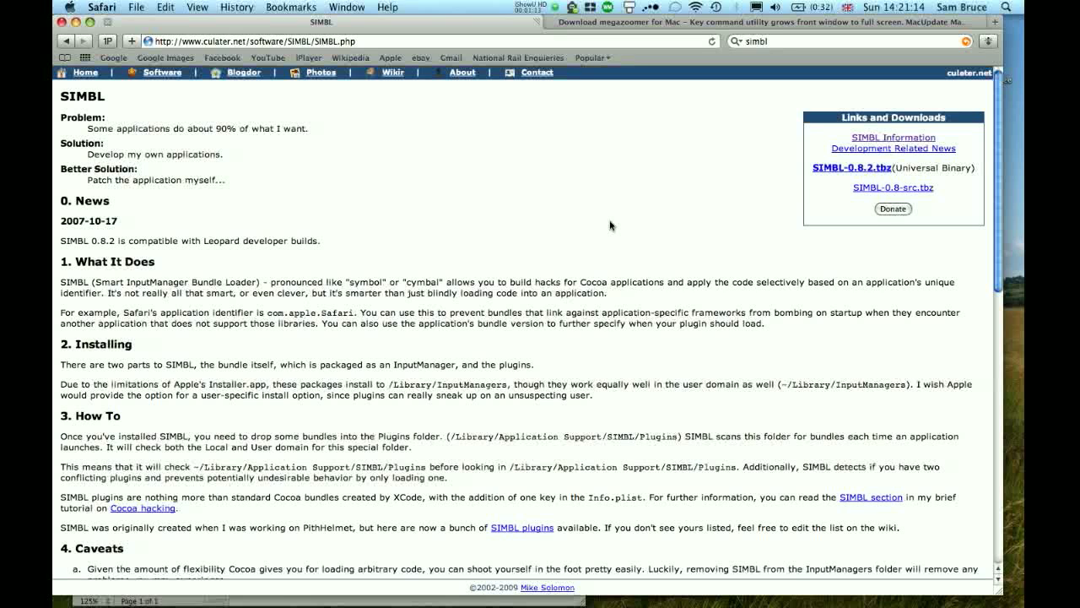
{"action": "key", "text": "super+Return"}
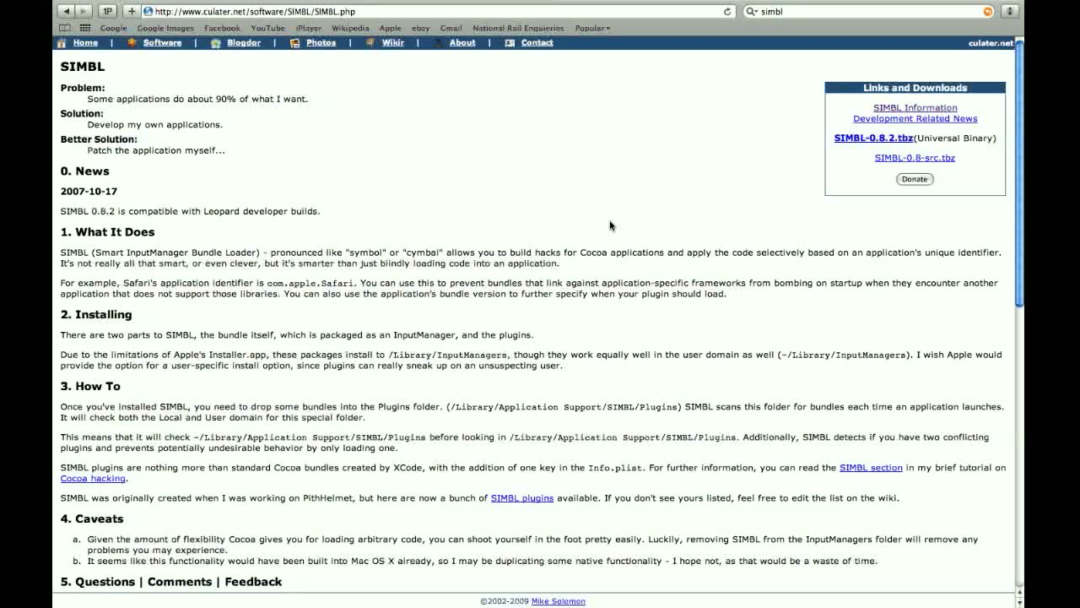
{"action": "key", "text": "super+Return"}
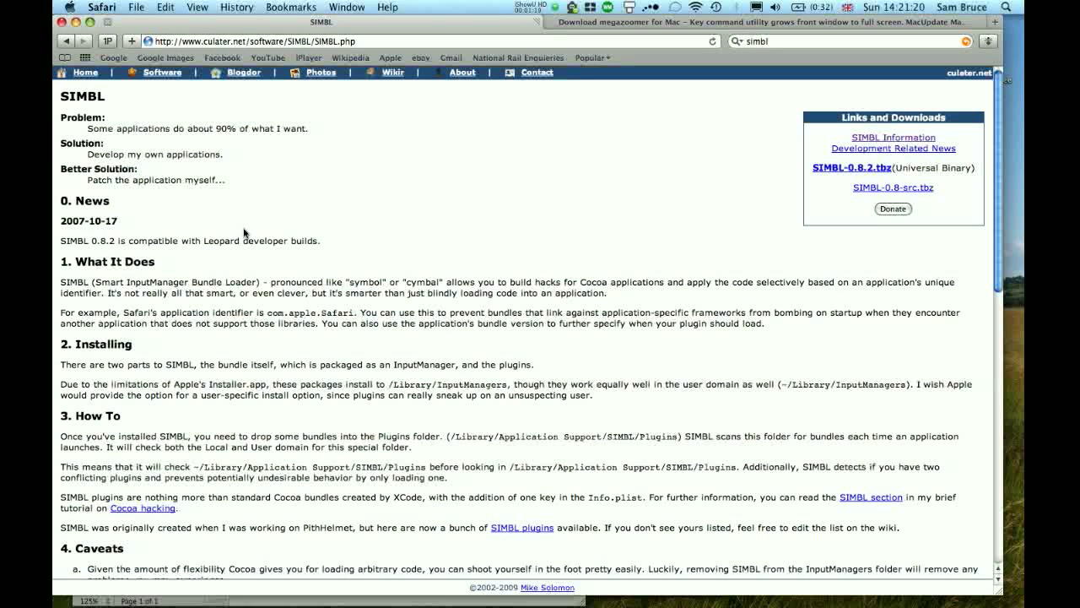
{"action": "scroll", "coordinate": [413, 144], "scroll_direction": "down", "scroll_amount": 3}
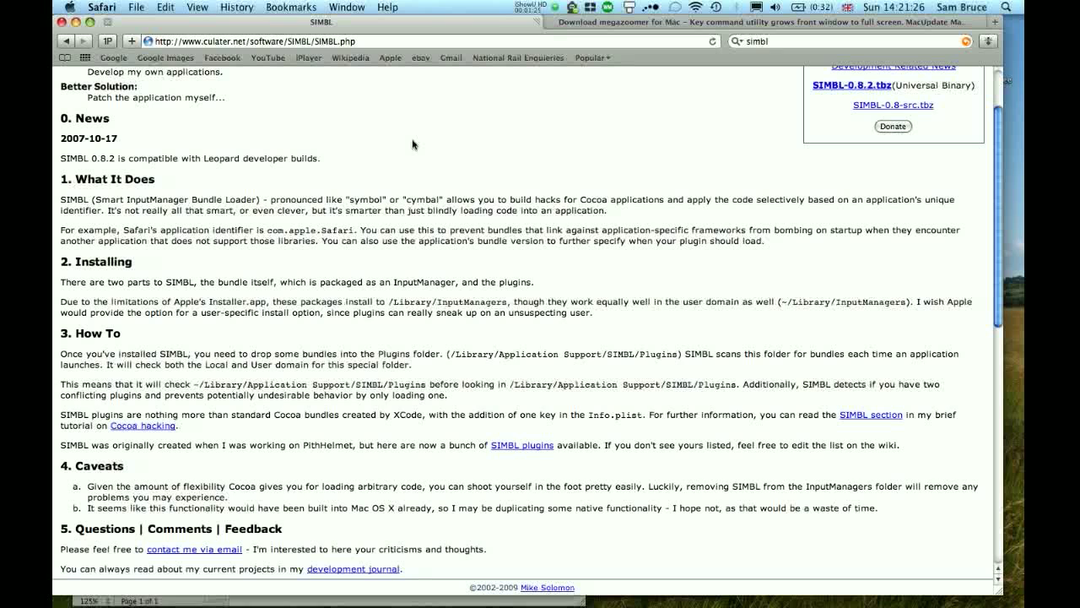
{"action": "key", "text": "alt+super+1"}
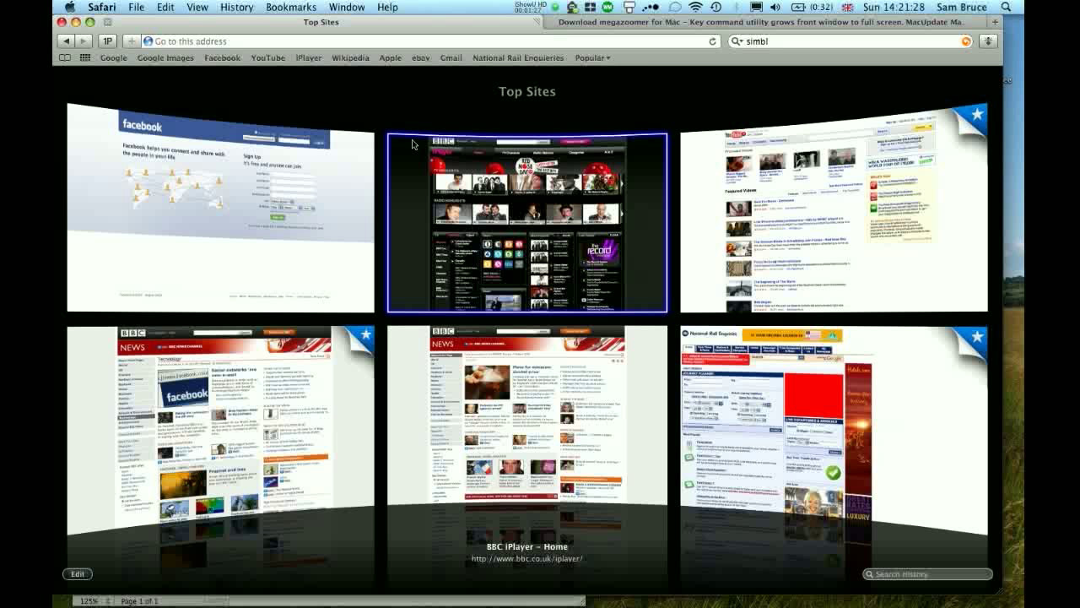